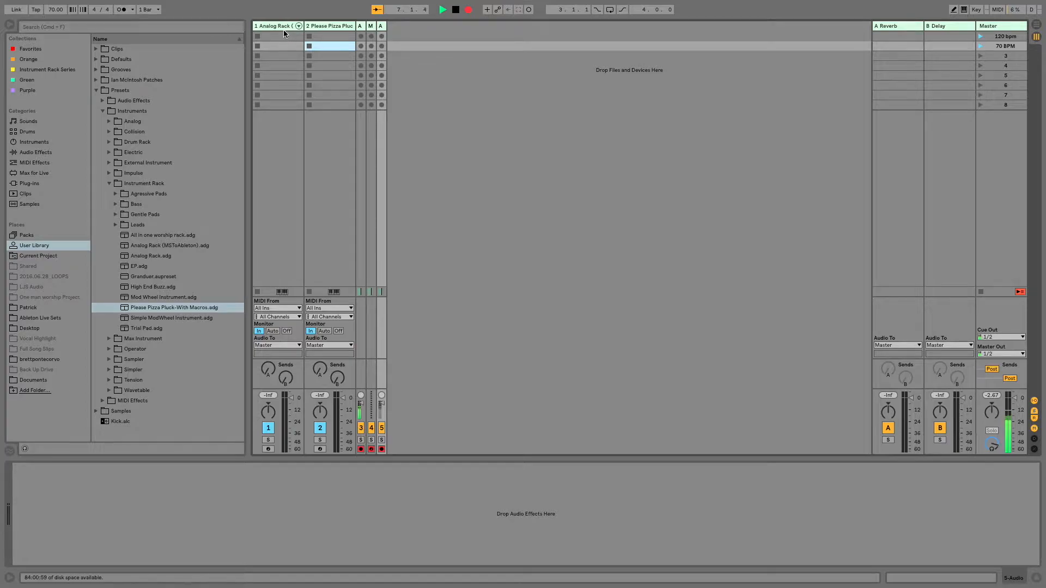
Delete the LFO device from the Analog Rack track.
left_click(284, 29)
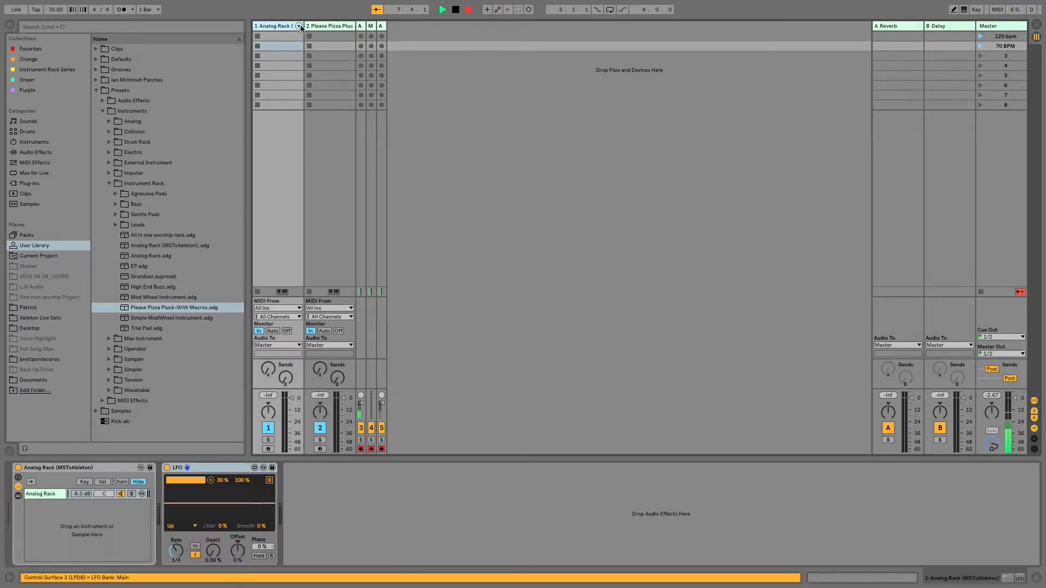
left_click(240, 471)
key("Delete")
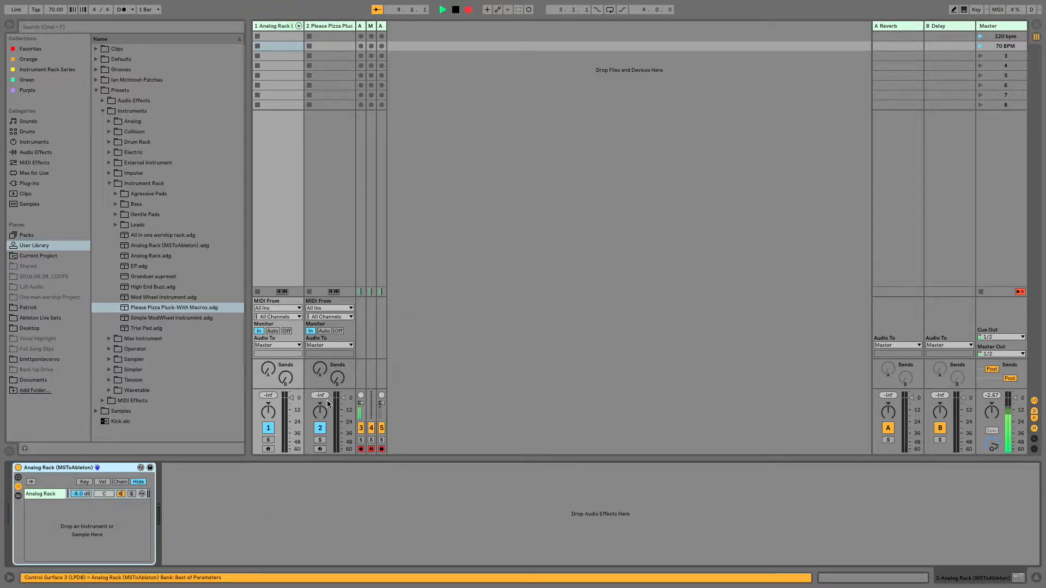
Audition the Analog Rack and Please Pizza Pluck tracks separately by muting one at a time, leaving both active.
left_click(320, 429)
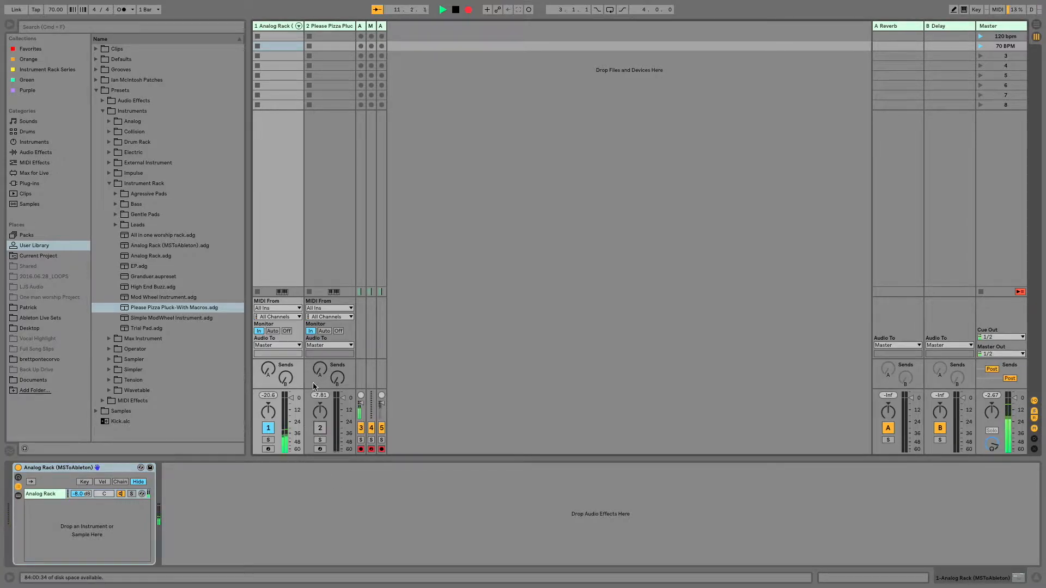
left_click(320, 427)
left_click(268, 433)
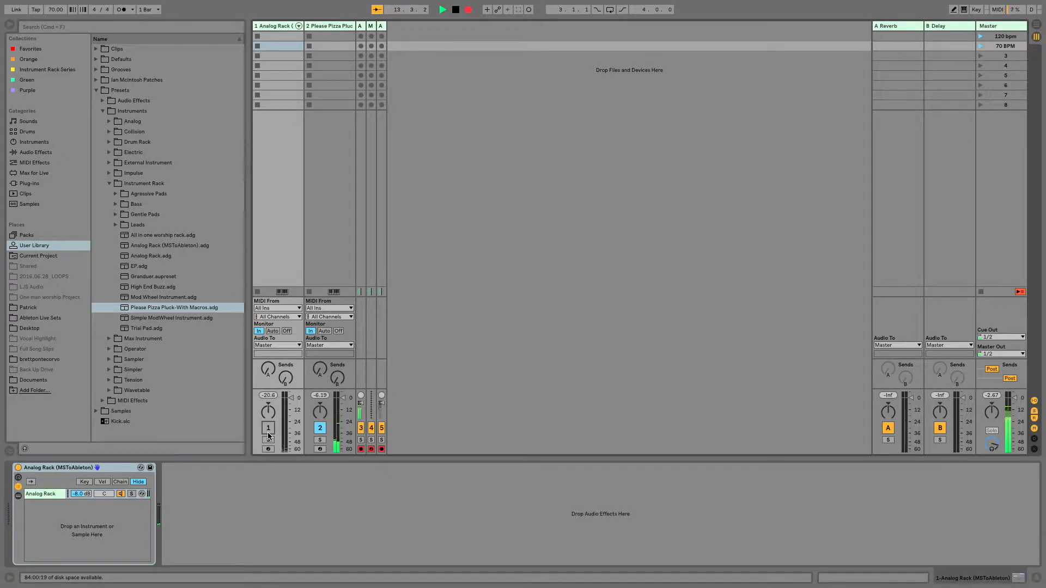
left_click(268, 433)
Add the Pitch MIDI effect in front of the instrument rack on both the Analog Rack and Please Pizza Pluck tracks.
left_click(37, 164)
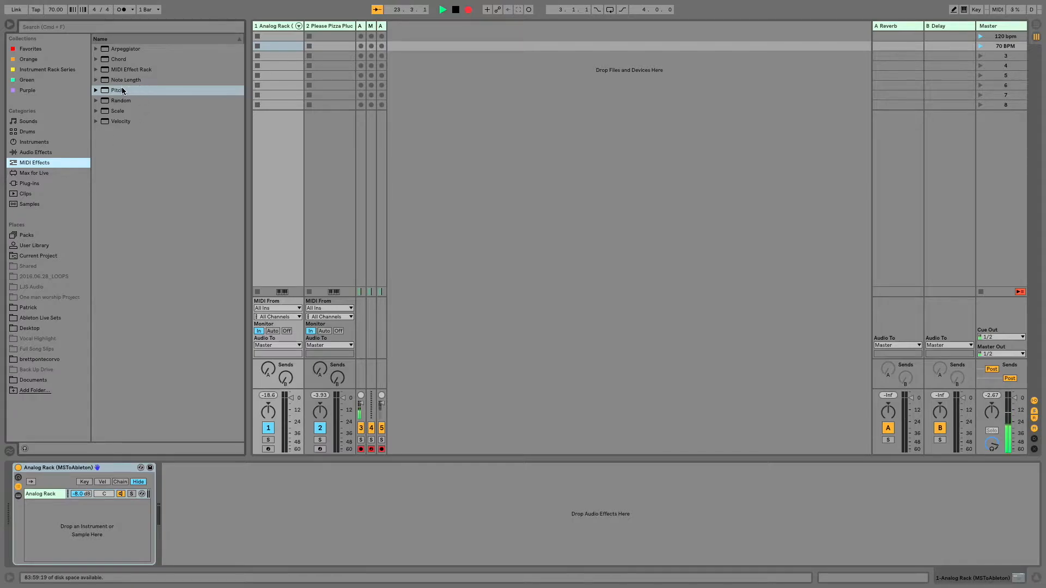
left_click_drag(122, 88, 18, 518)
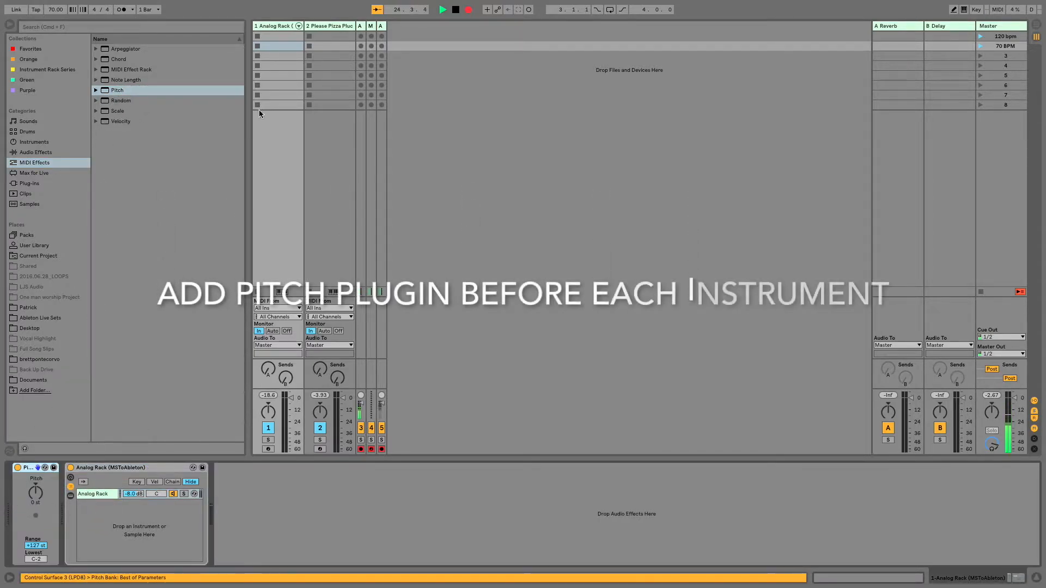
left_click(319, 26)
left_click_drag(121, 91, 14, 521)
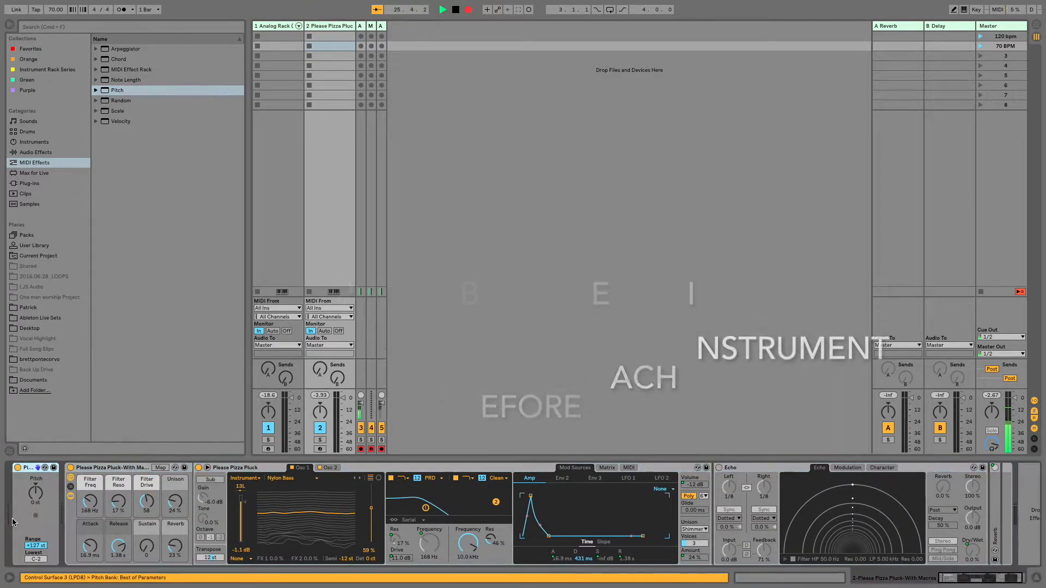
Set the Range of the Analog Rack track's Pitch effect to +71 st and show the rack's key zones.
left_click(273, 26)
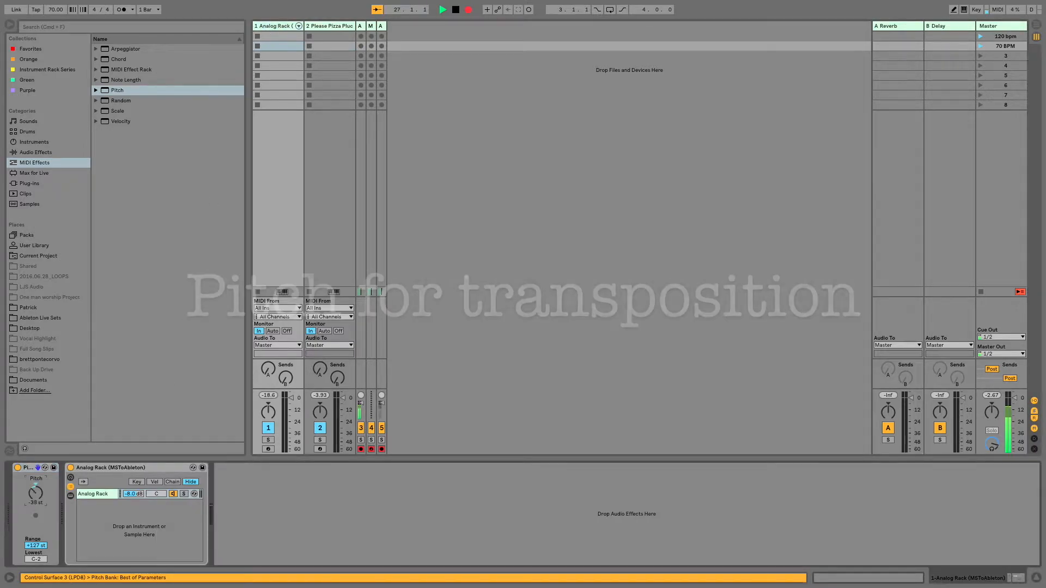
left_click(36, 493)
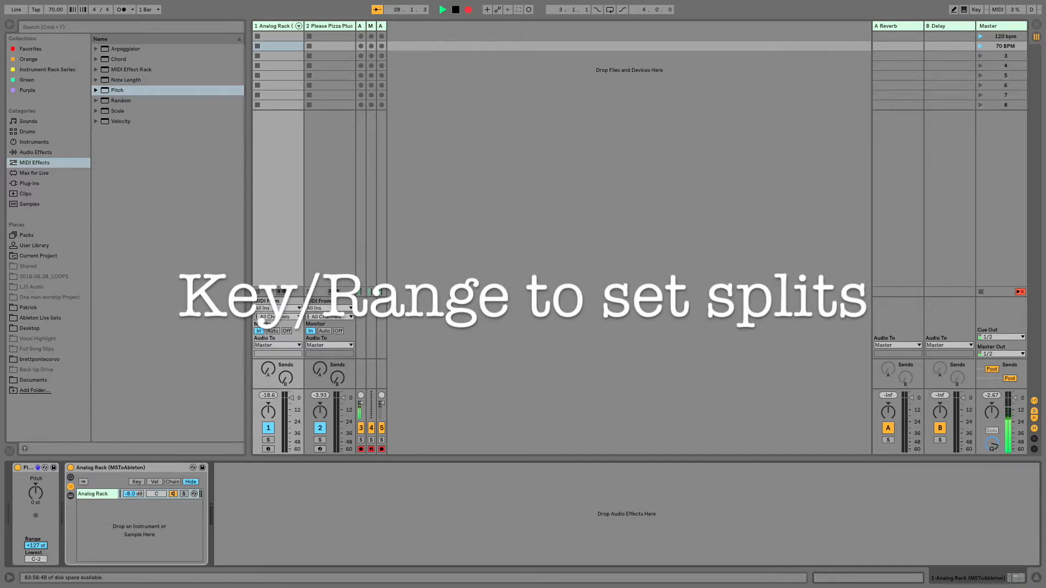
left_click(275, 27)
left_click(276, 228)
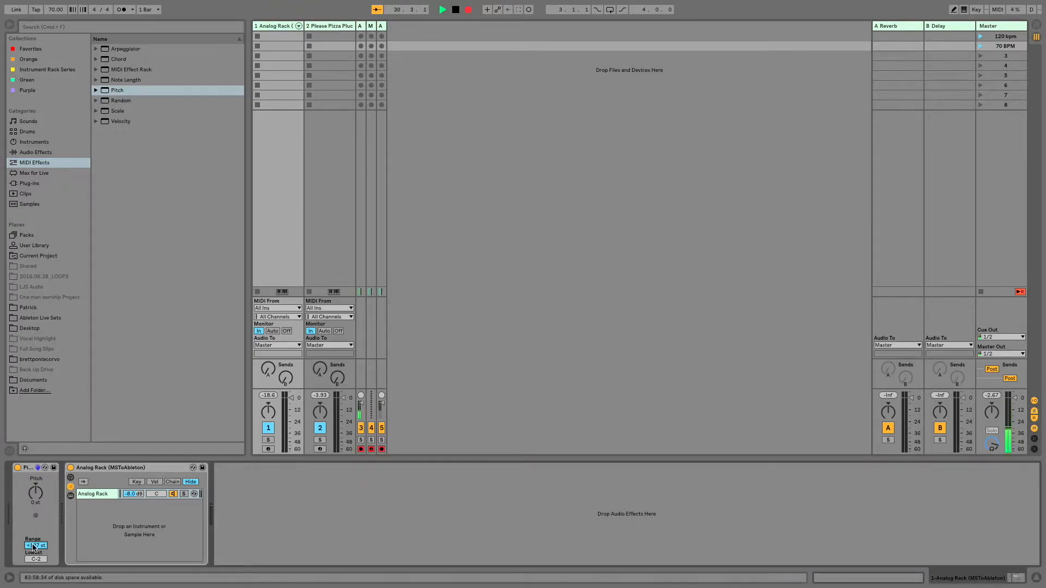
type("71")
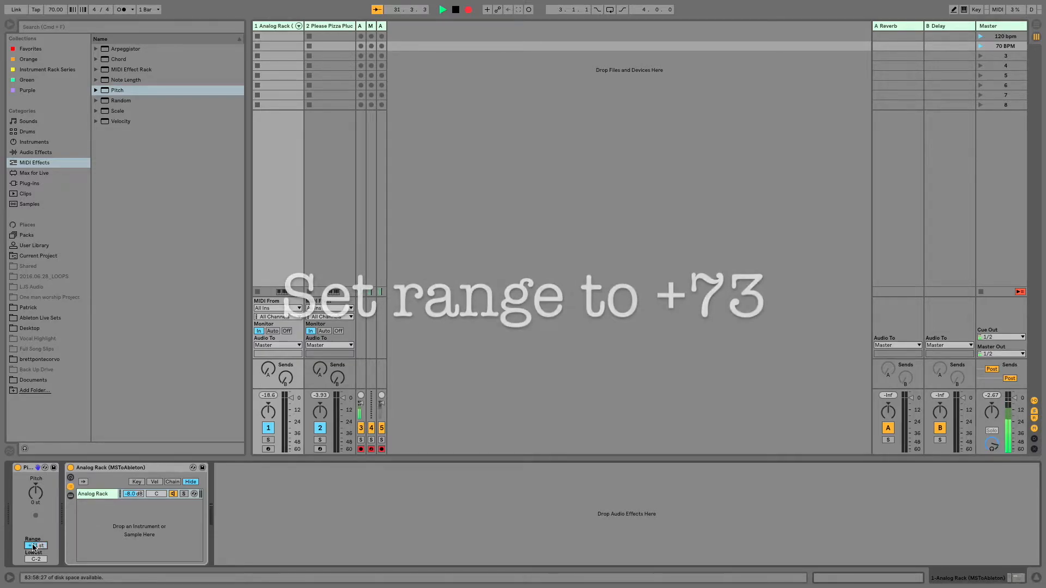
left_click(137, 482)
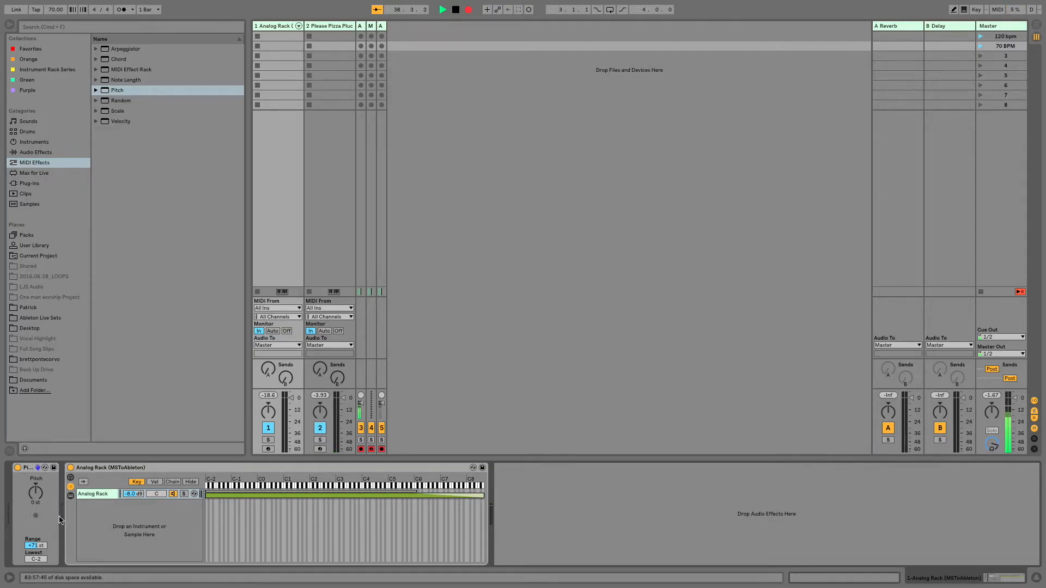
Set the Please Pizza Pluck track's Pitch Lowest note to C4 and add a second Pitch effect after it at -12 st.
left_click(321, 239)
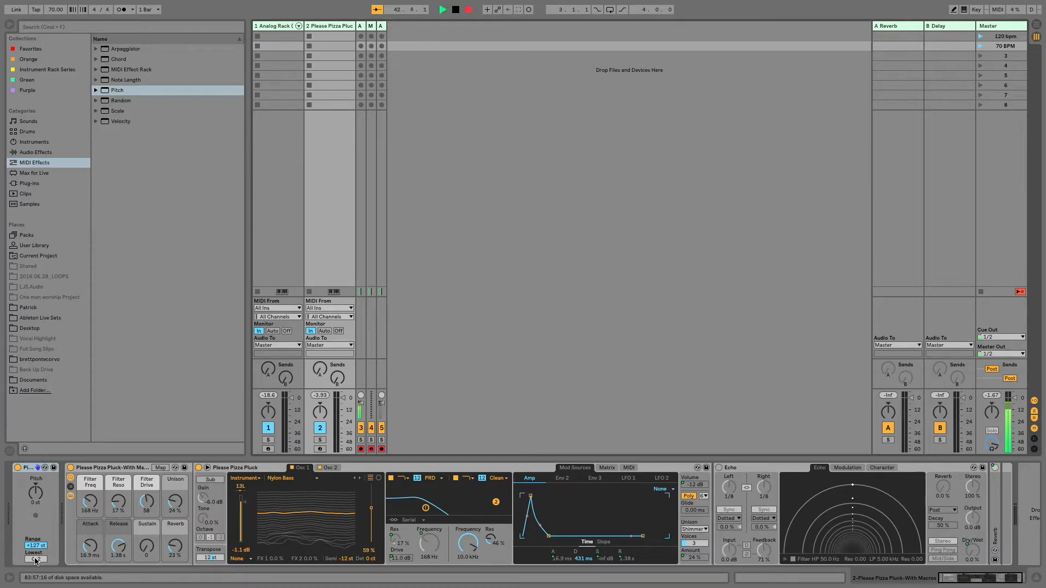
left_click_drag(35, 561, 35, 545)
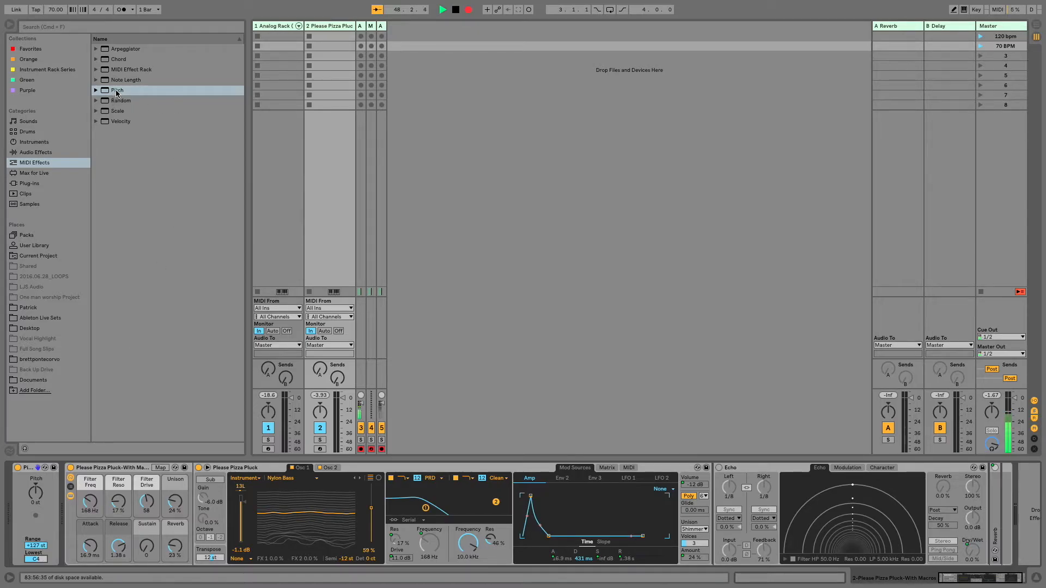
left_click_drag(117, 93, 84, 523)
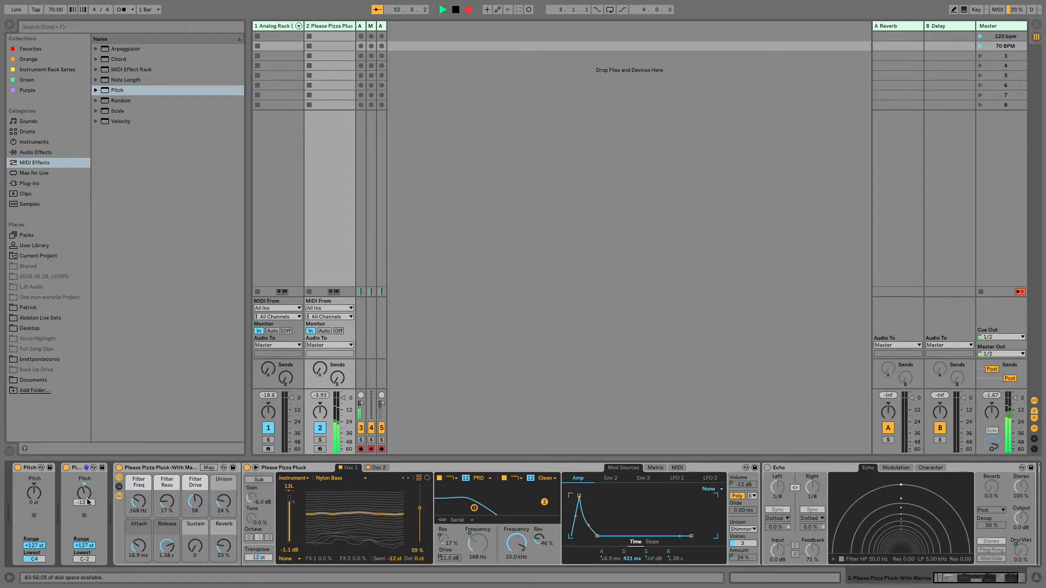
Show the Please Pizza Pluck rack's key zones and compare the sound with the second Pitch effect bypassed and active.
left_click(119, 487)
left_click(302, 483)
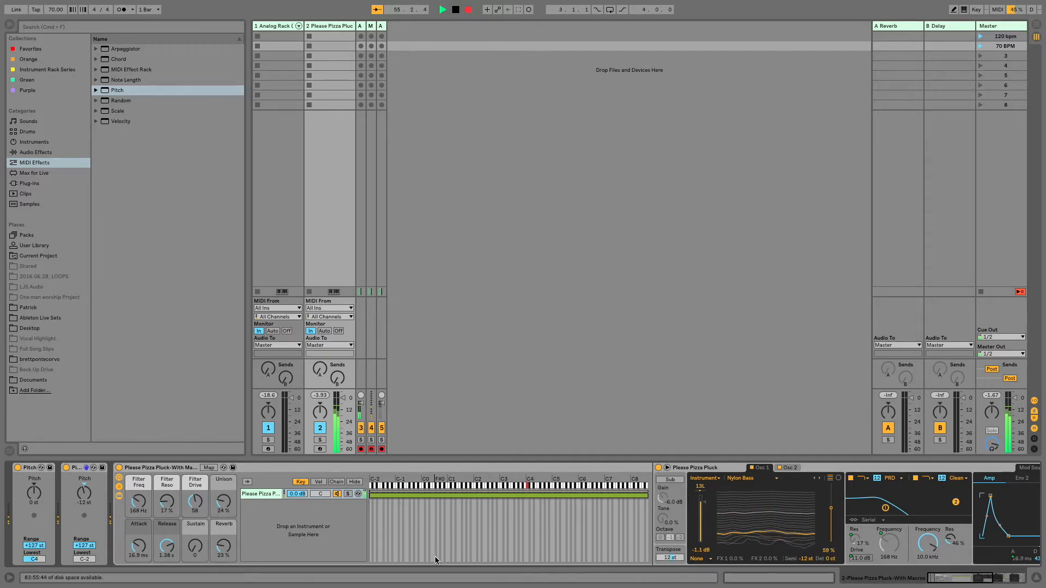
left_click(67, 468)
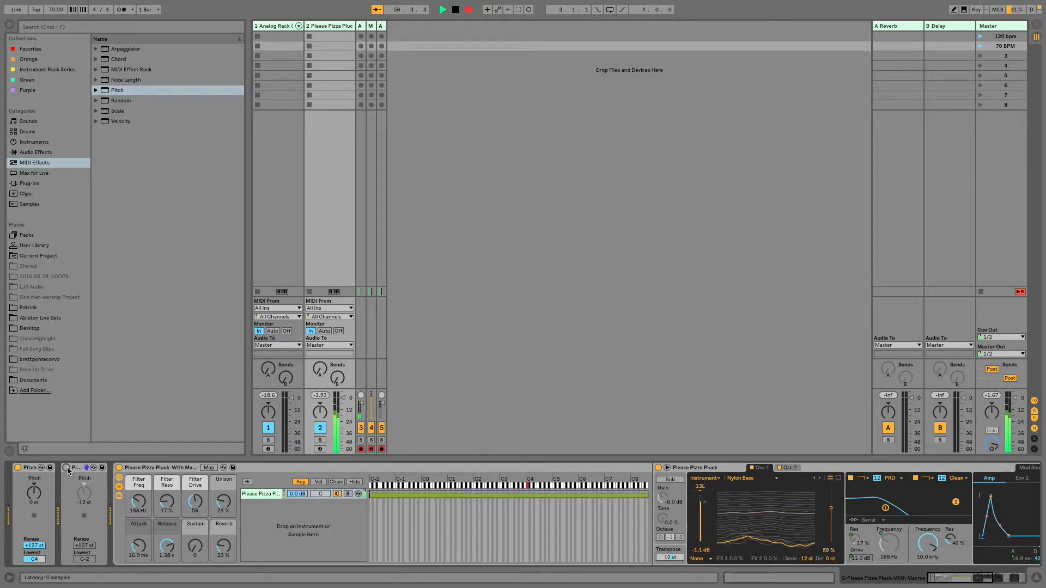
left_click(67, 468)
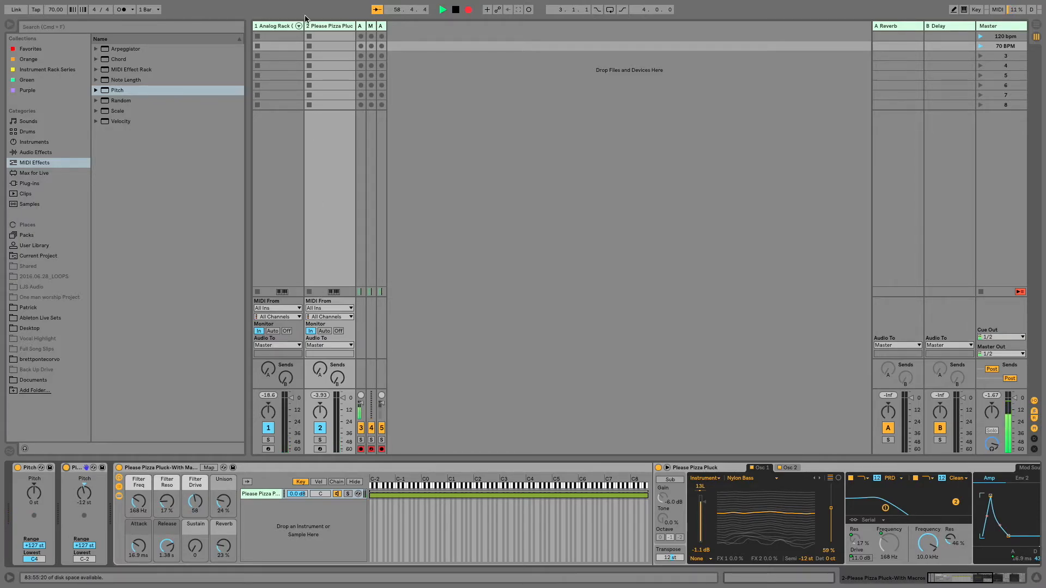
MIDI-map CC 36 on channel 10 to the on/off switches of all three Pitch effects across both instrument tracks.
left_click(279, 26)
left_click(338, 27)
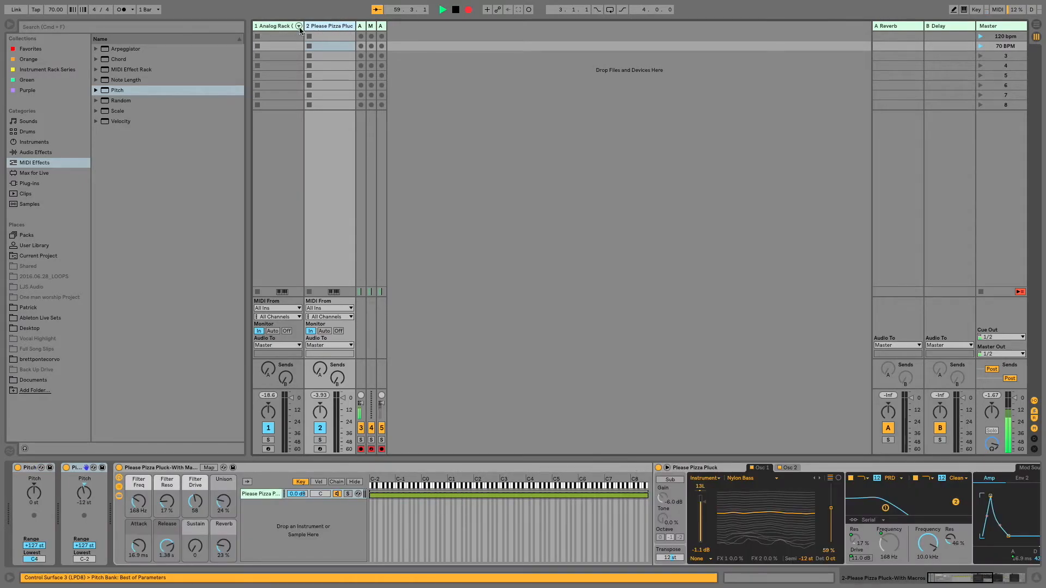
left_click(274, 26)
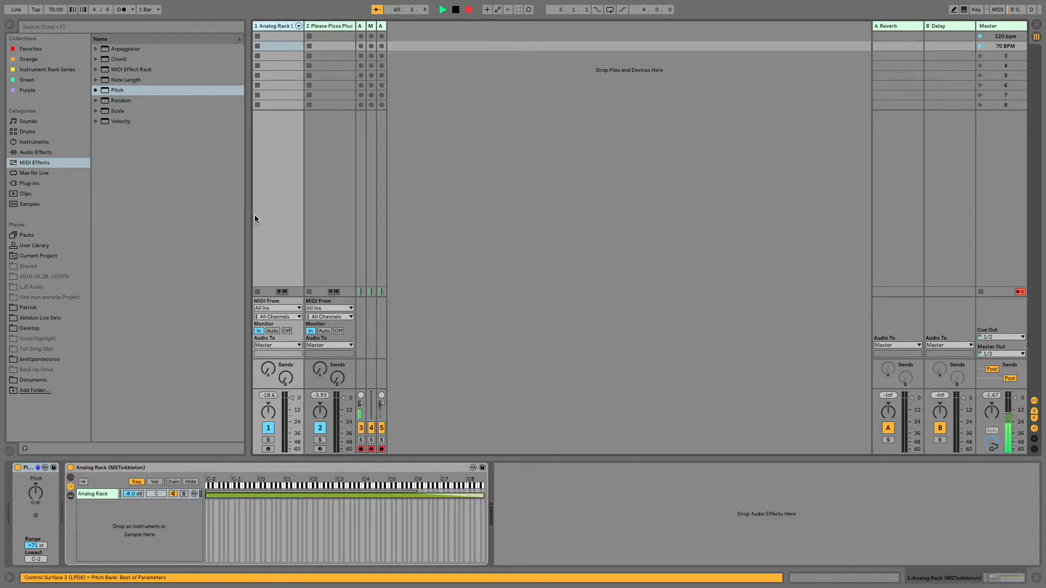
key("super+m")
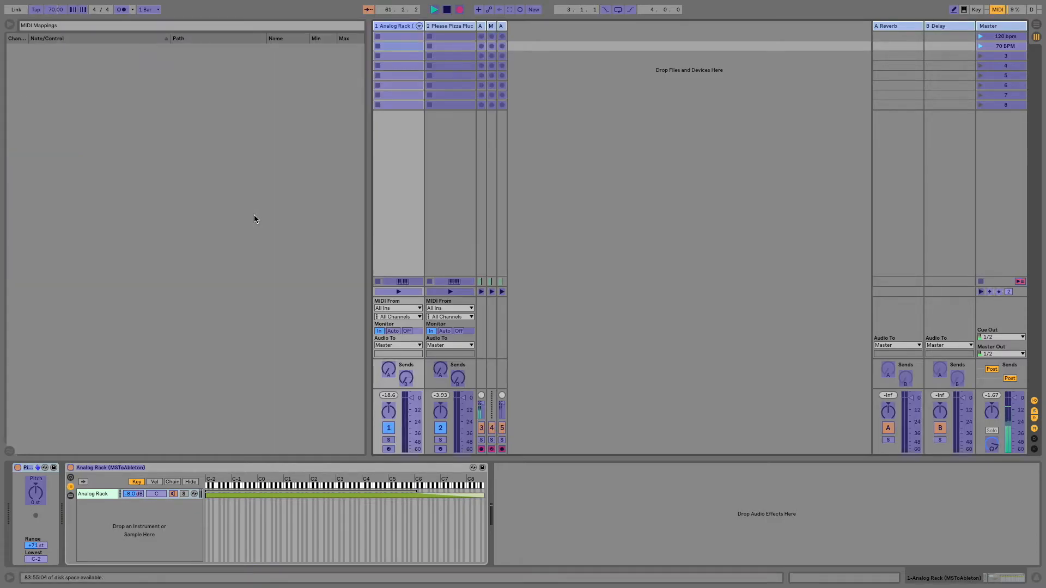
left_click(18, 468)
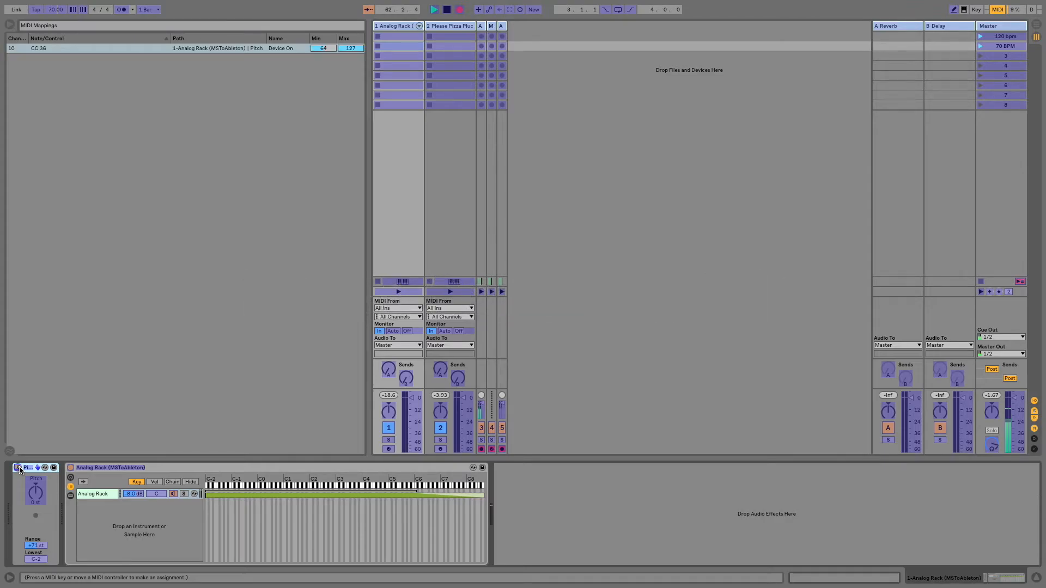
left_click(444, 26)
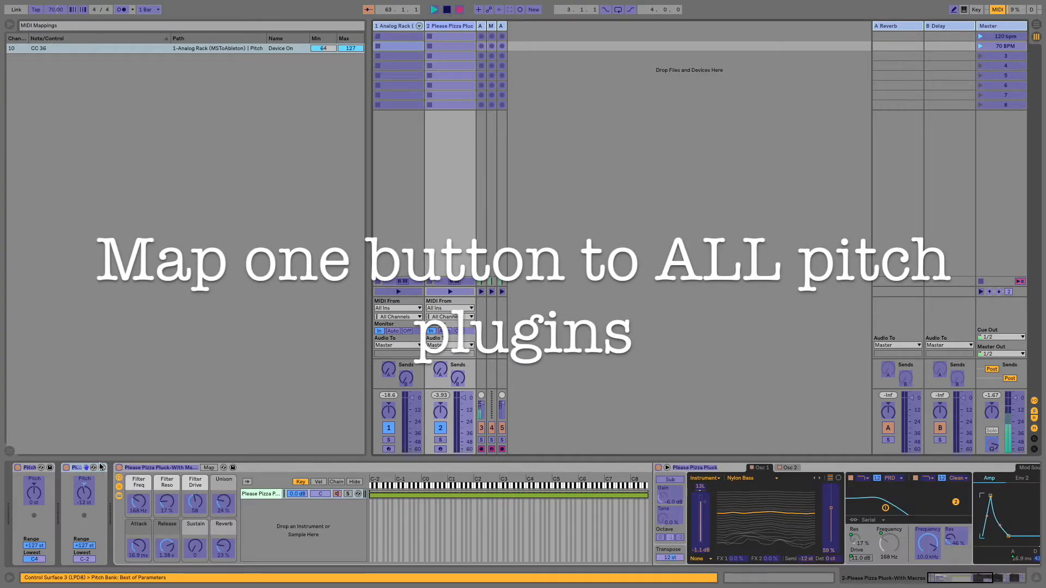
left_click(65, 469)
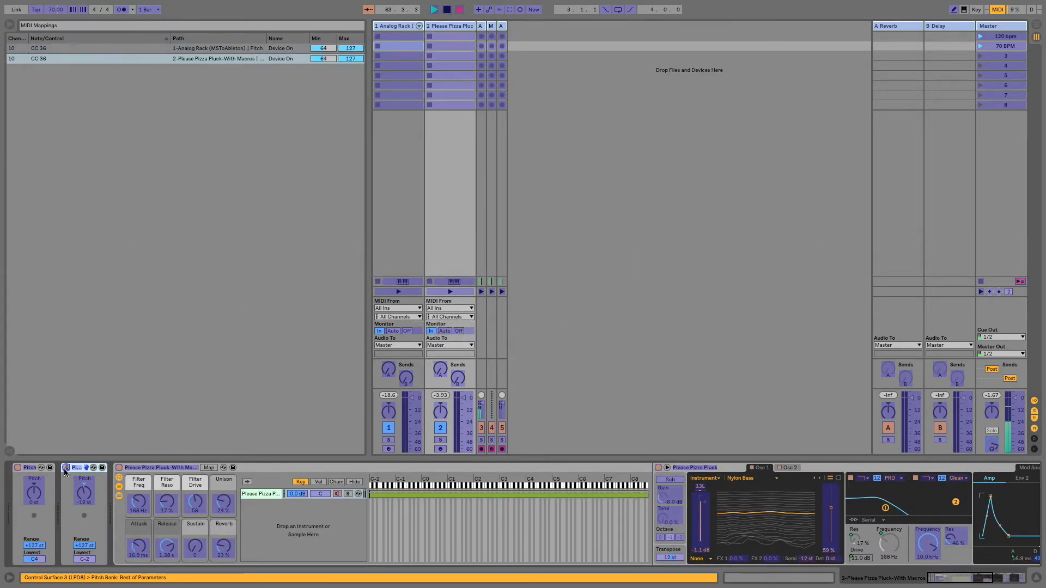
left_click(17, 468)
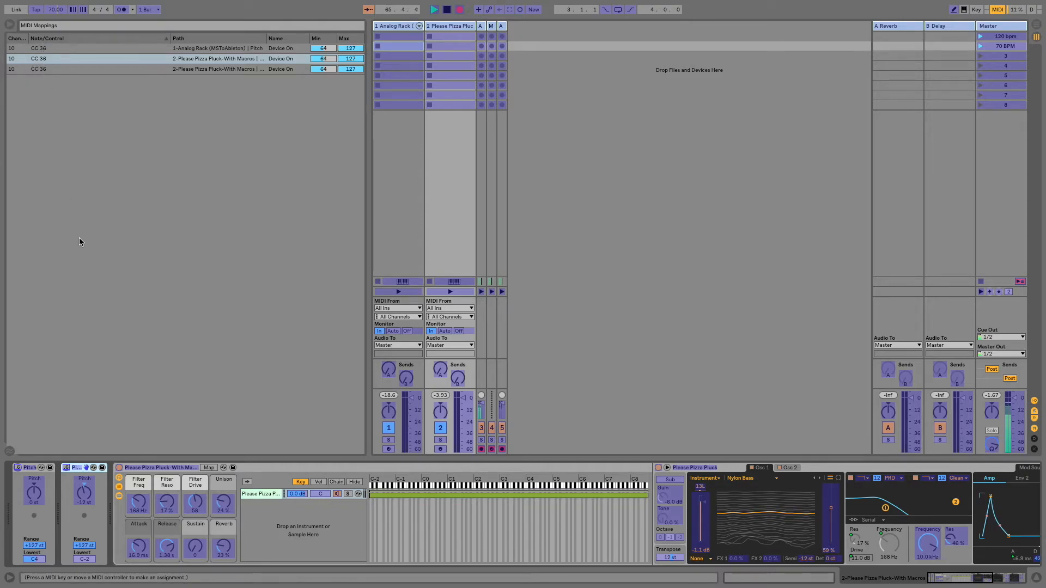
key("super+m")
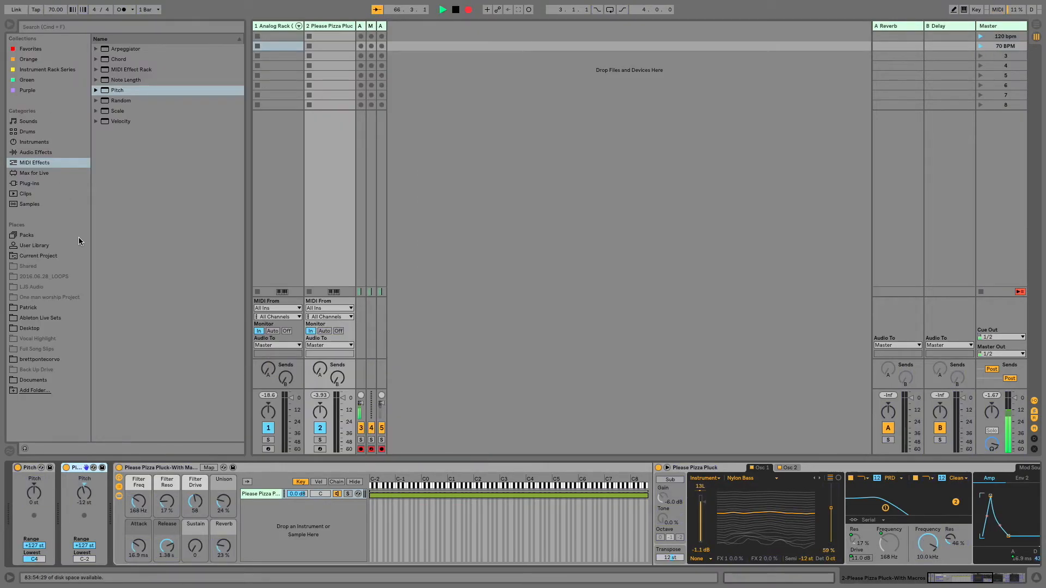